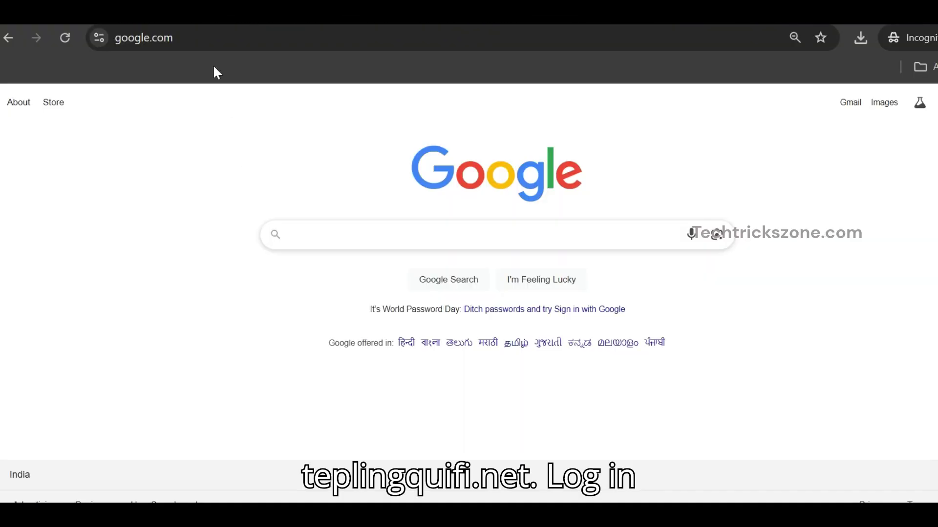
Go to 192.168.0.1 and log into the router as admin
left_click(200, 43)
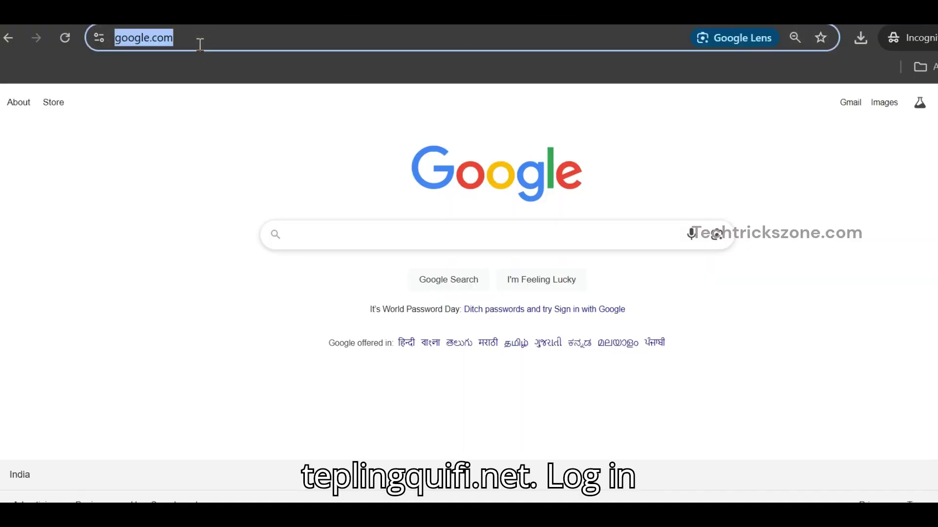
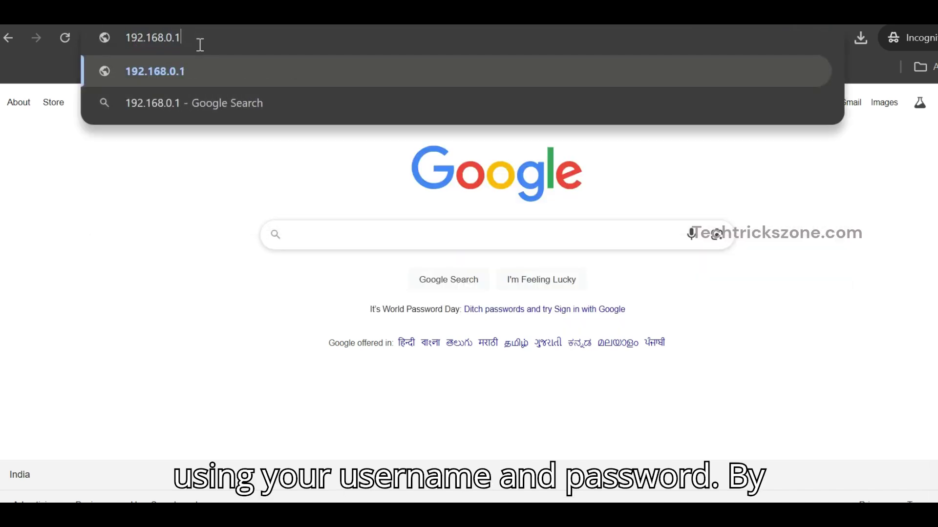
key("Return")
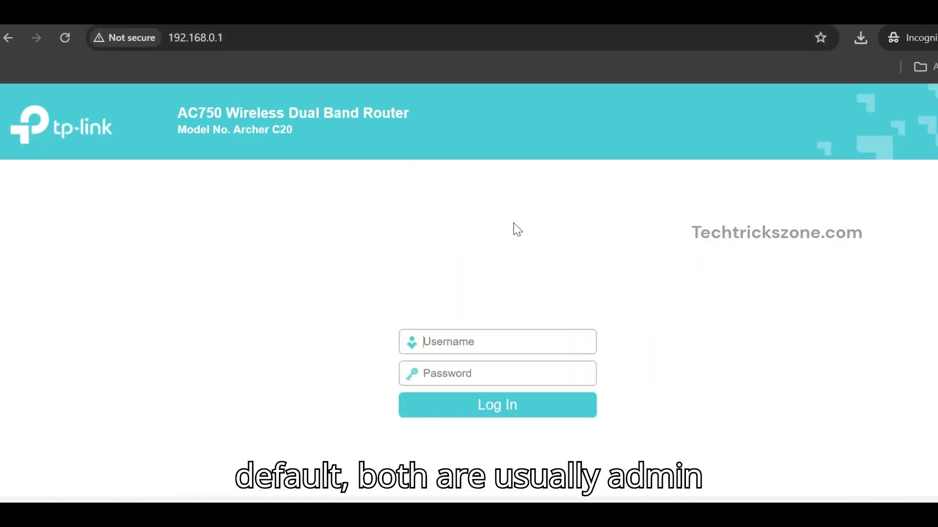
key("Tab")
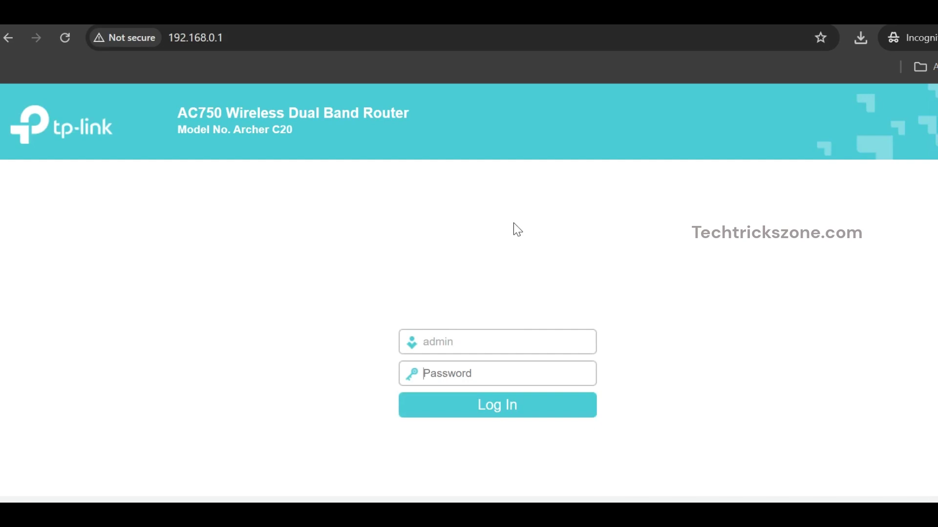
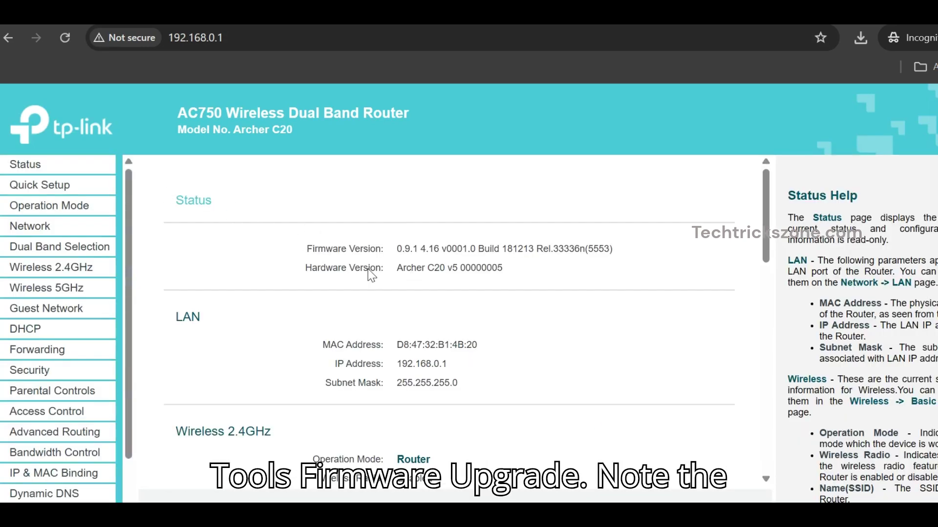
Open Firmware Upgrade and note the hardware version Archer C20 v5
left_click(62, 362)
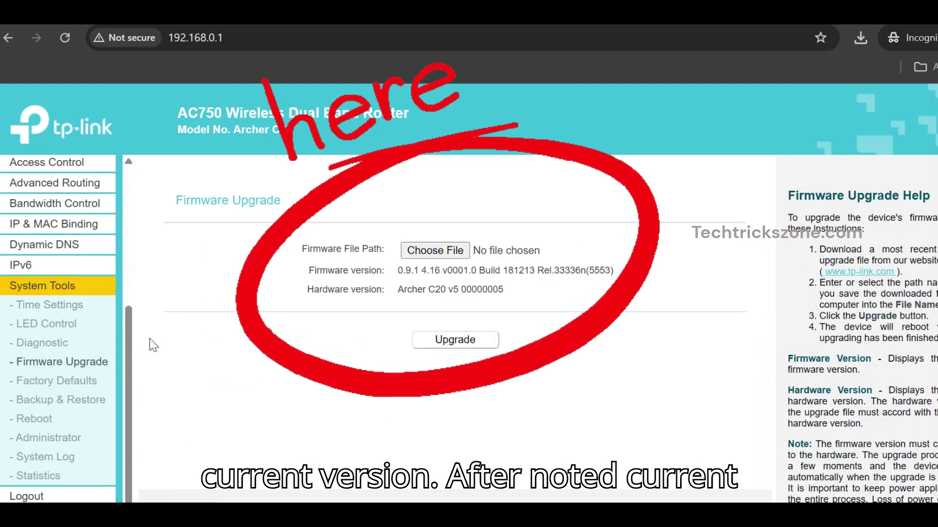
left_click_drag(397, 290, 458, 290)
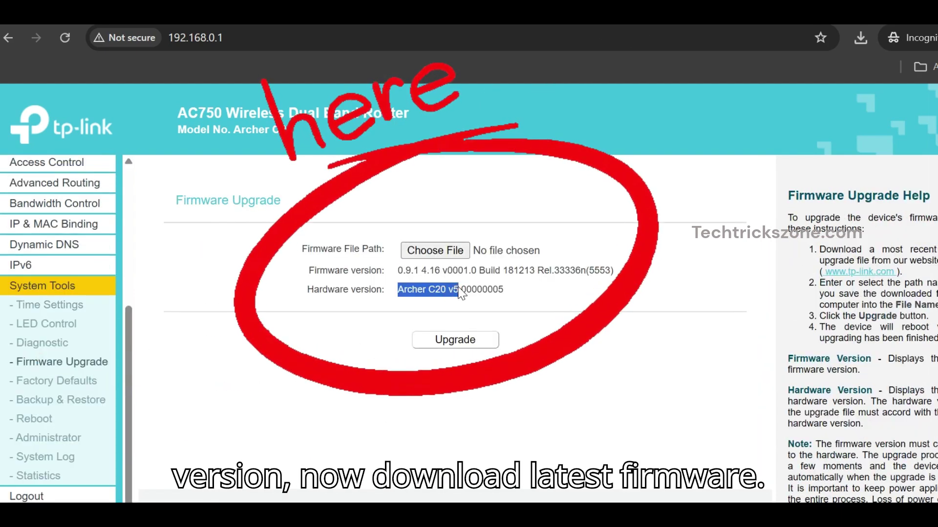
left_click(246, 32)
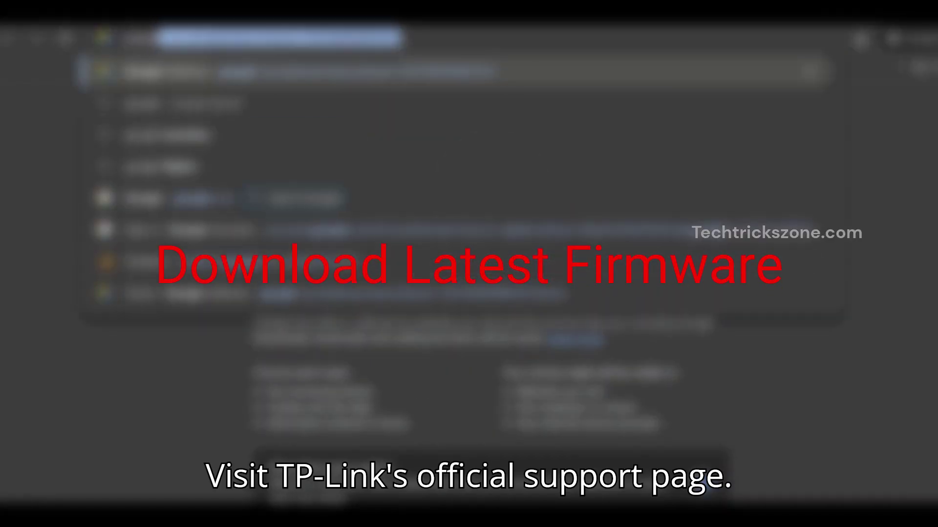
Google 'Archer c20 v5 firmware' and bring up link options on TP-Link's Archer C20 V5 result
key("Return")
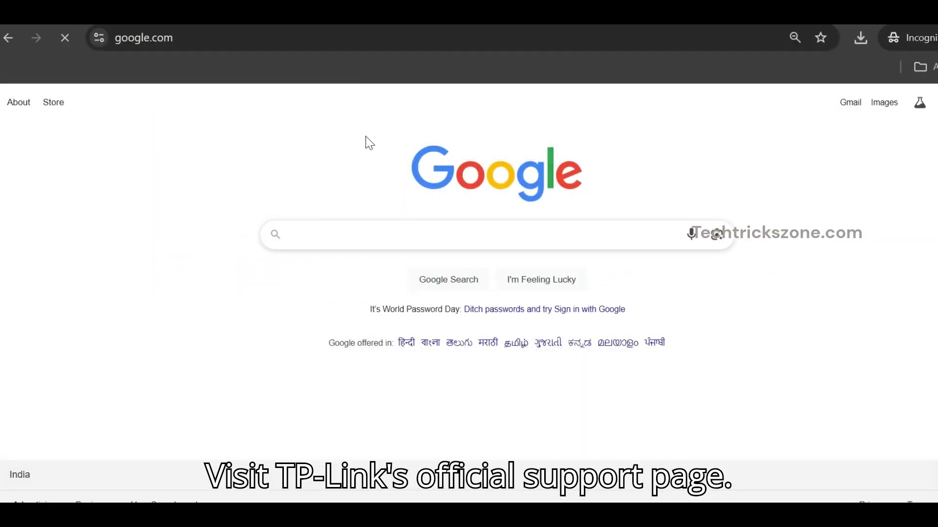
type("Archer ")
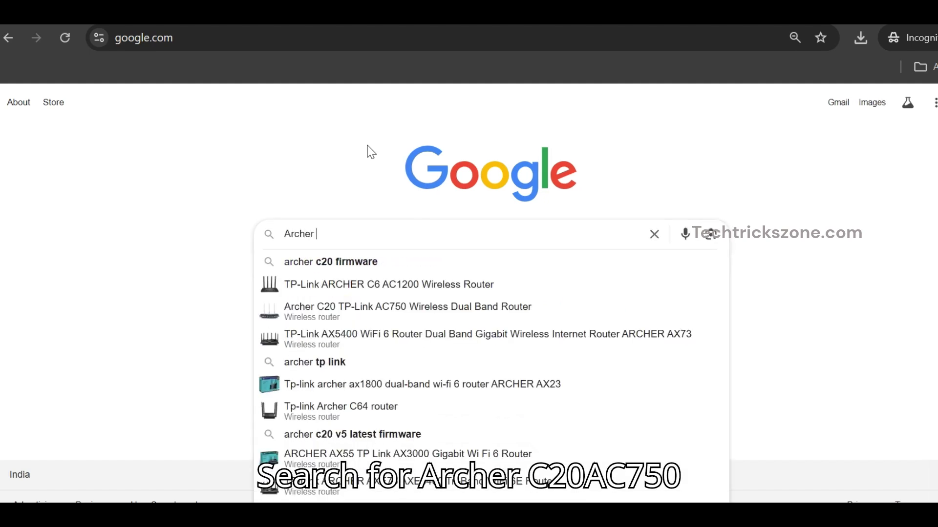
type("c20 v5")
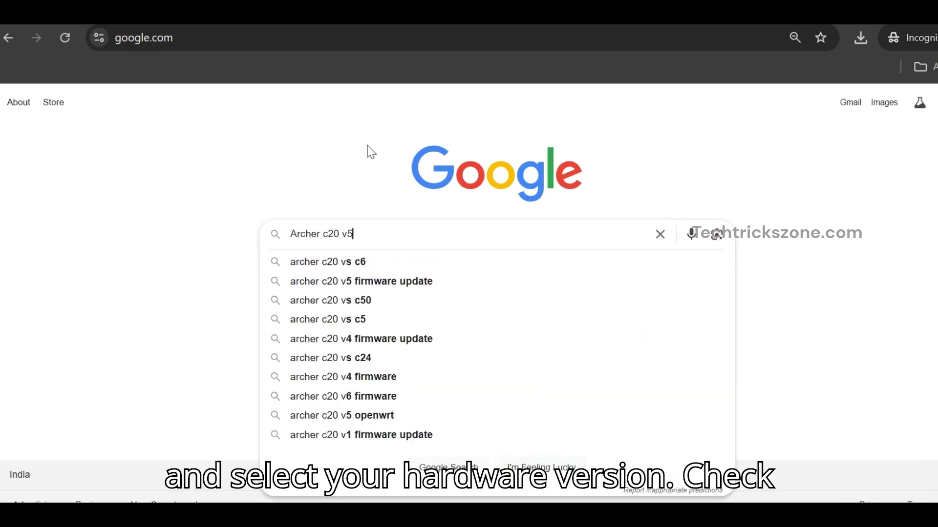
type(" firmware")
key("Return")
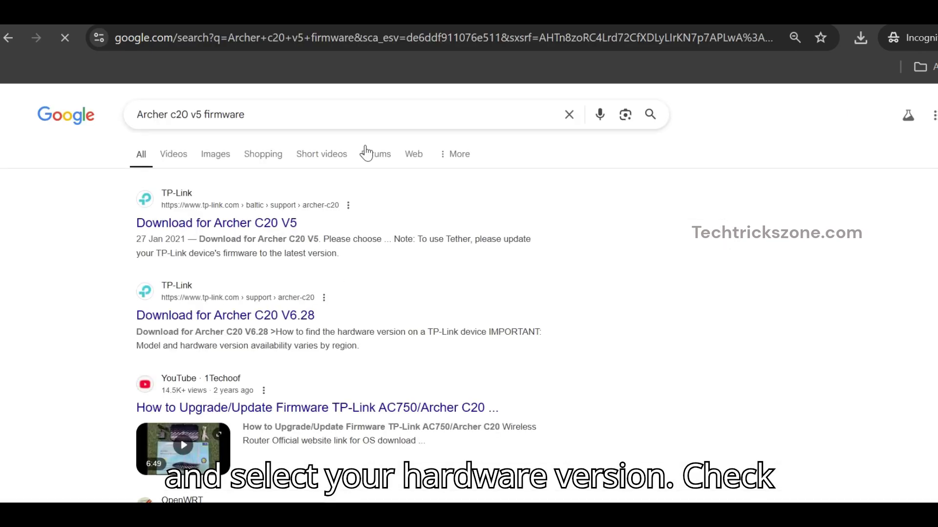
right_click(250, 223)
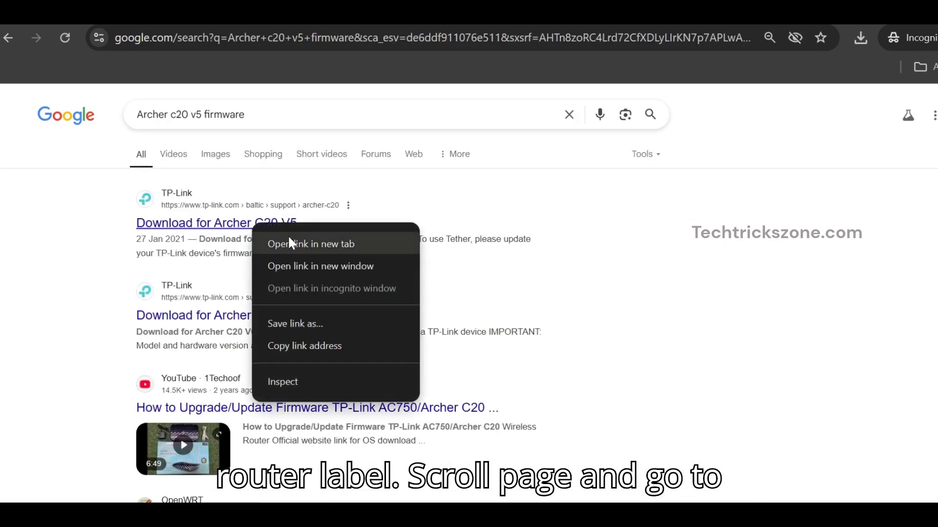
Open TP-Link's Archer C20 V5 download page and accept its cookies
left_click(290, 242)
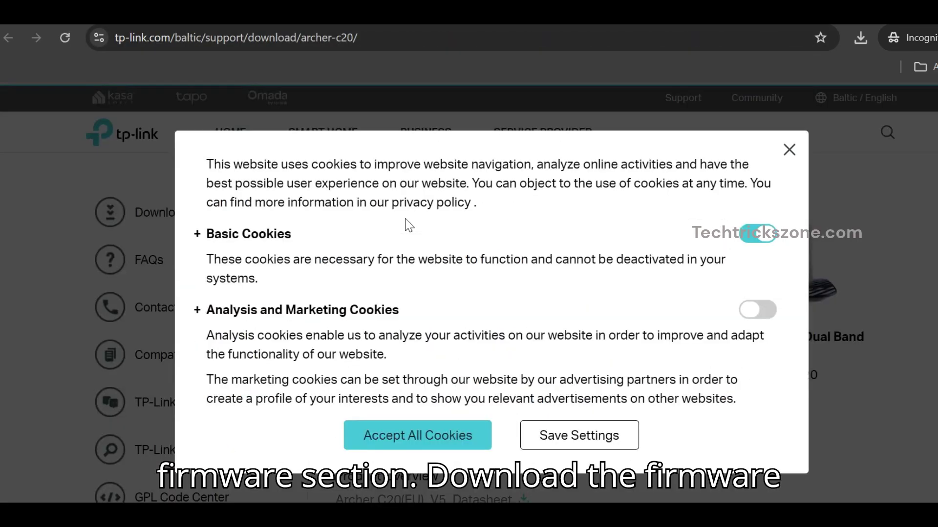
left_click(430, 434)
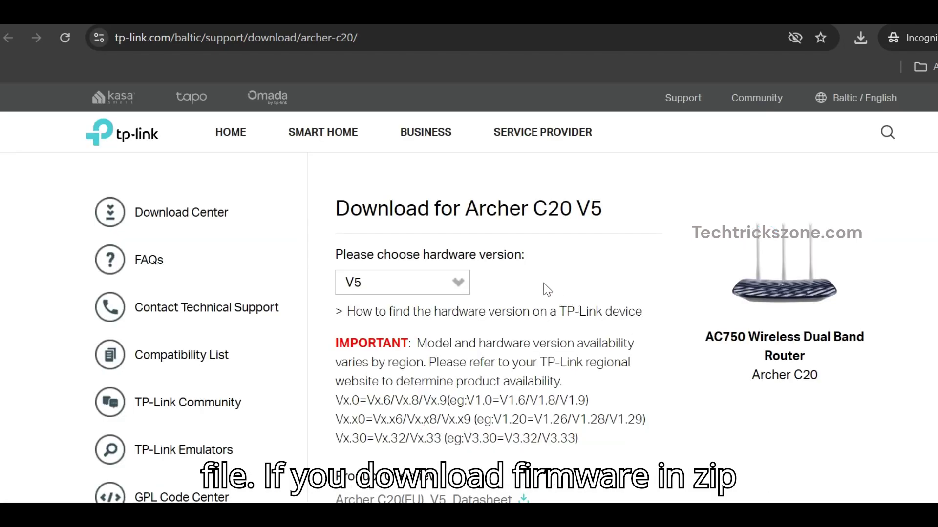
scroll(547, 290, "down", 2)
scroll(488, 335, "down", 5)
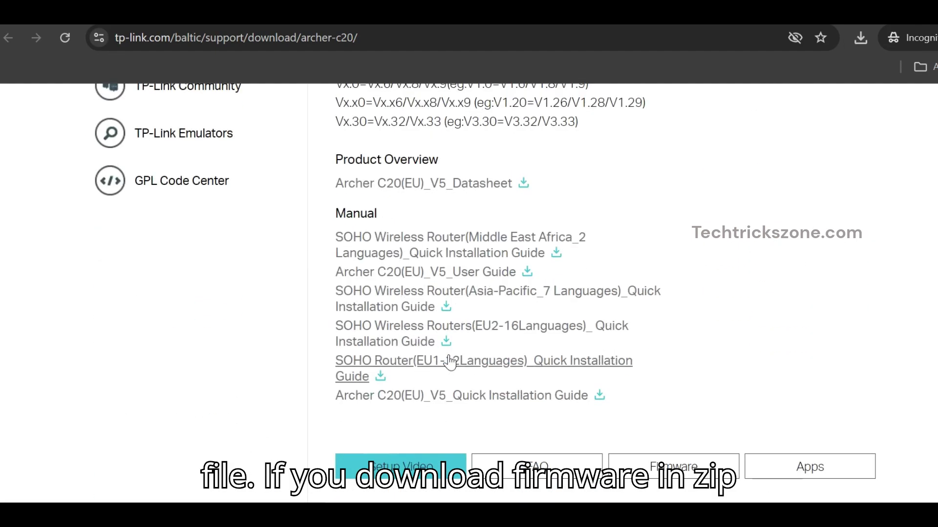
scroll(450, 363, "down", 3)
Download the Archer C20(EU)_V5_201214 firmware from the Firmware section to the Desktop
left_click(667, 315)
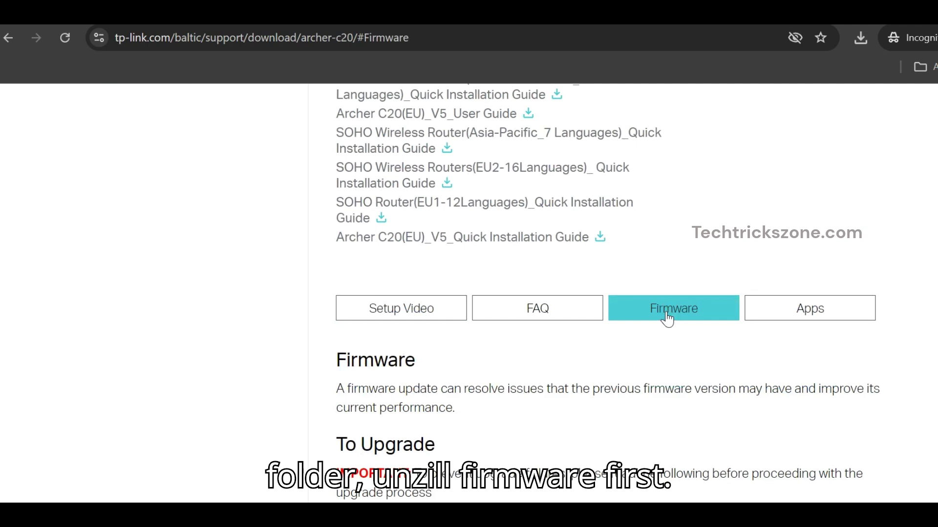
scroll(650, 254, "down", 5)
scroll(654, 261, "down", 1)
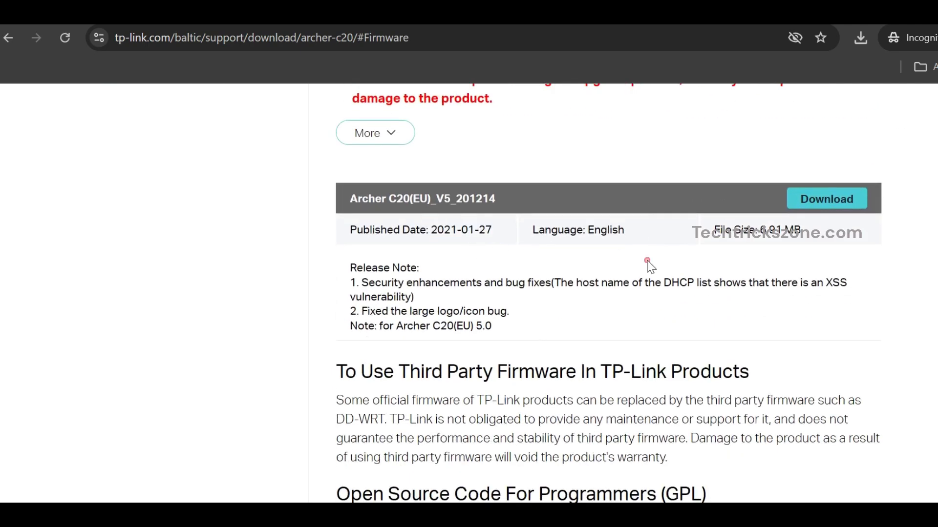
left_click(827, 199)
left_click_drag(135, 337, 142, 161)
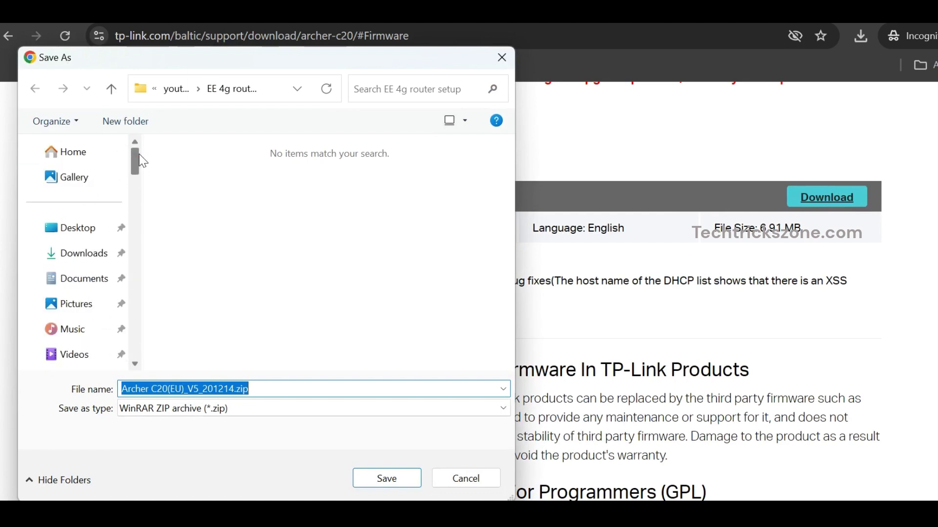
left_click(78, 228)
Save the firmware zip and browse for a file on the router's Firmware Upgrade page
left_click(386, 480)
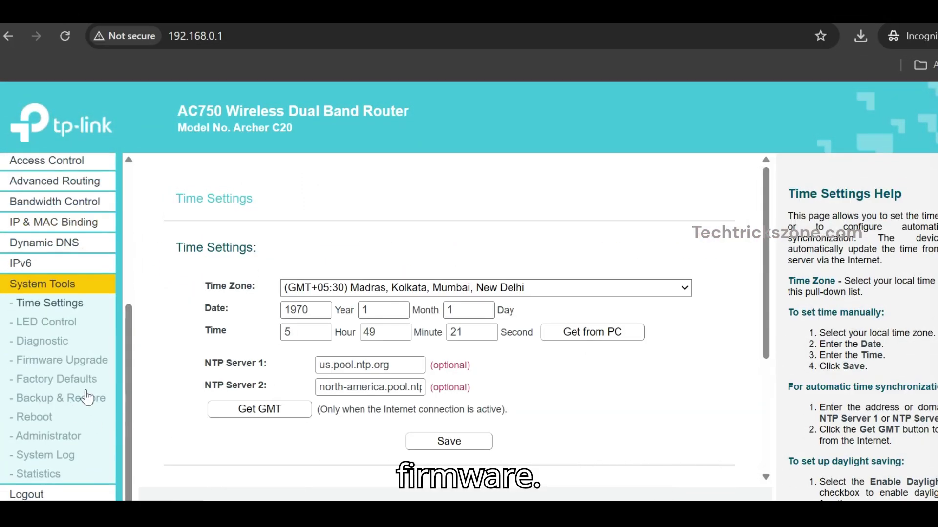
left_click(71, 360)
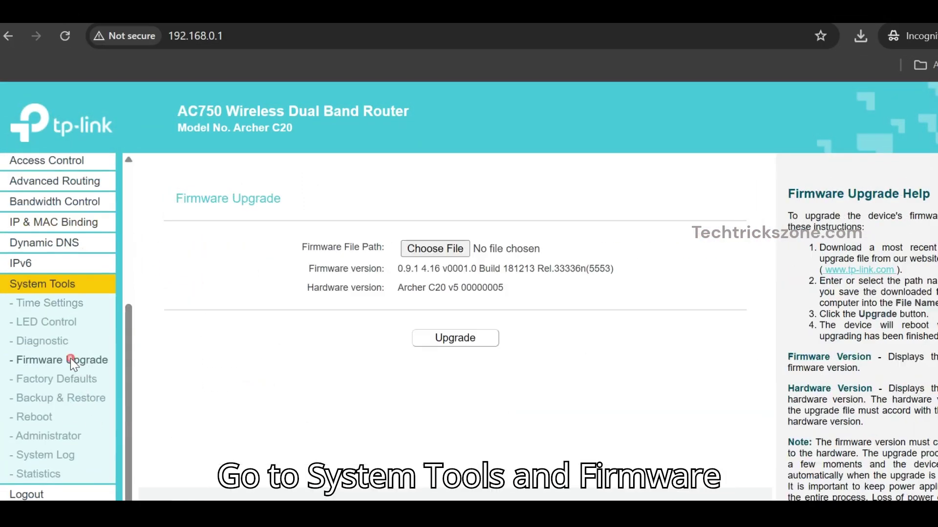
left_click(442, 247)
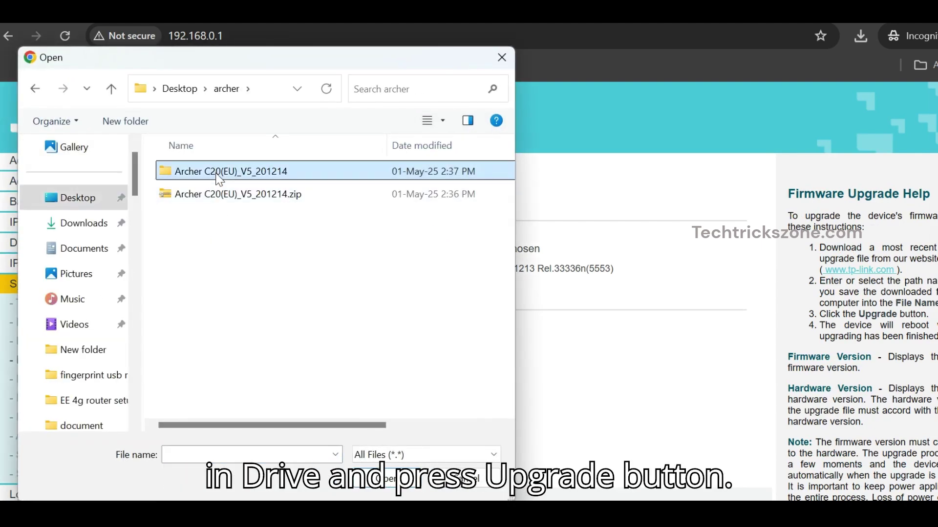
Select the .bin from the extracted Archer C20(EU)_V5_201214 folder and start the upgrade
double_click(218, 177)
double_click(207, 195)
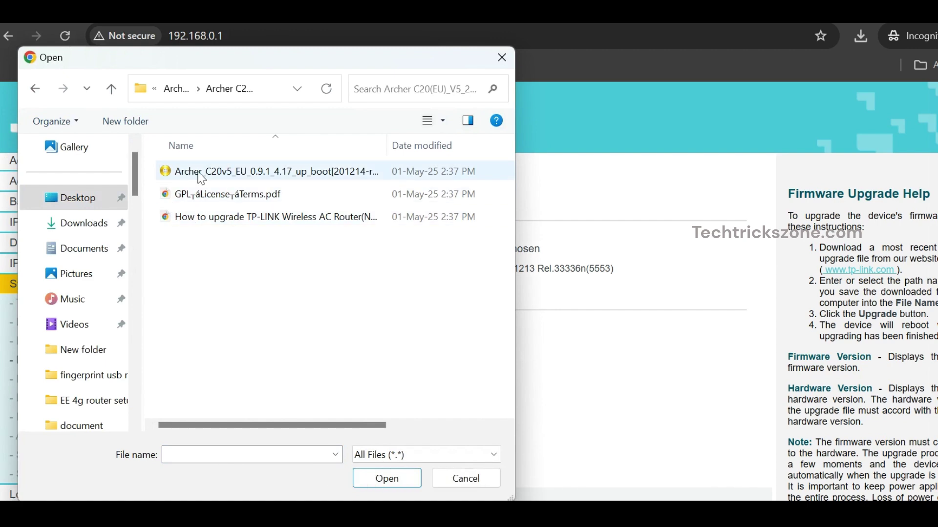
left_click(209, 169)
left_click(376, 478)
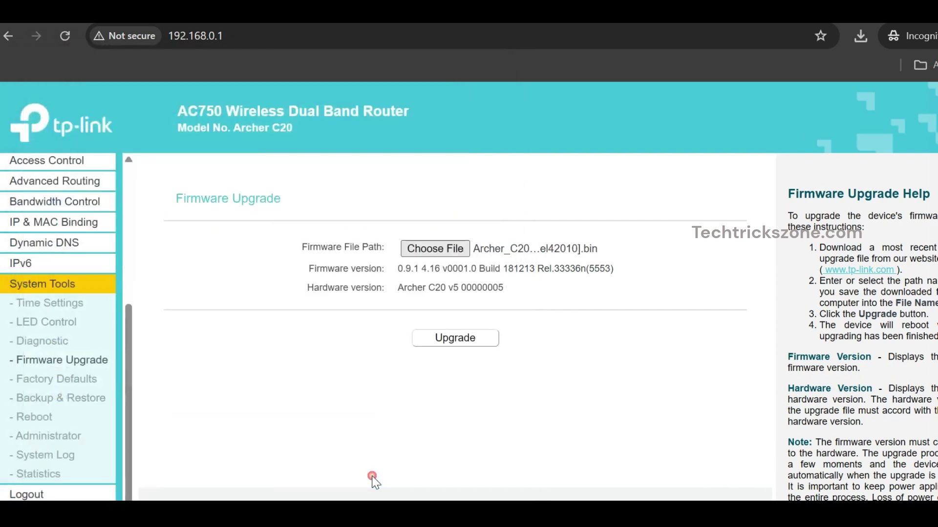
left_click(461, 343)
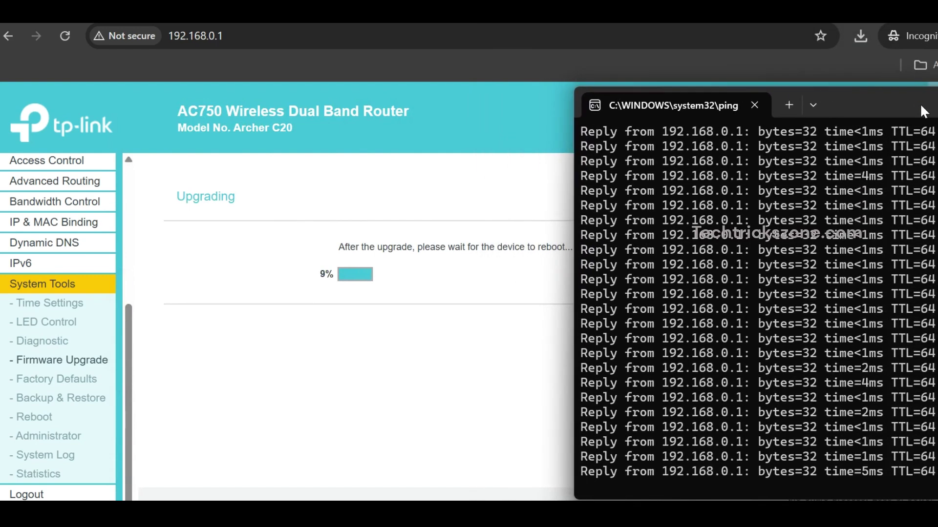
Place the ping window beside the upgrade progress and wait for the router to reboot
mouse_move(863, 106)
left_mouse_down()
mouse_move(895, 102)
mouse_move(902, 110)
left_mouse_up()
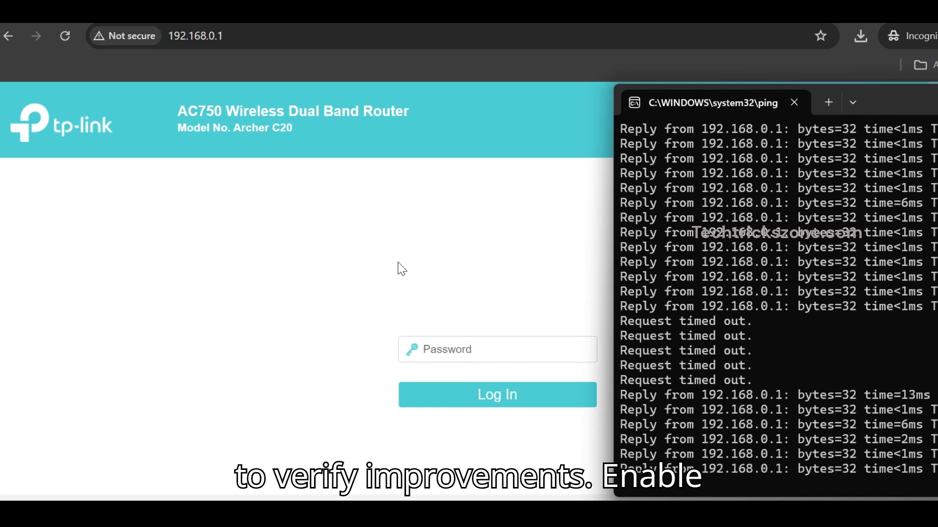
Log back in, verify Status shows firmware Build 201214 on Archer C20 v5, then open Operation Mode
left_click(402, 269)
left_click(656, 498)
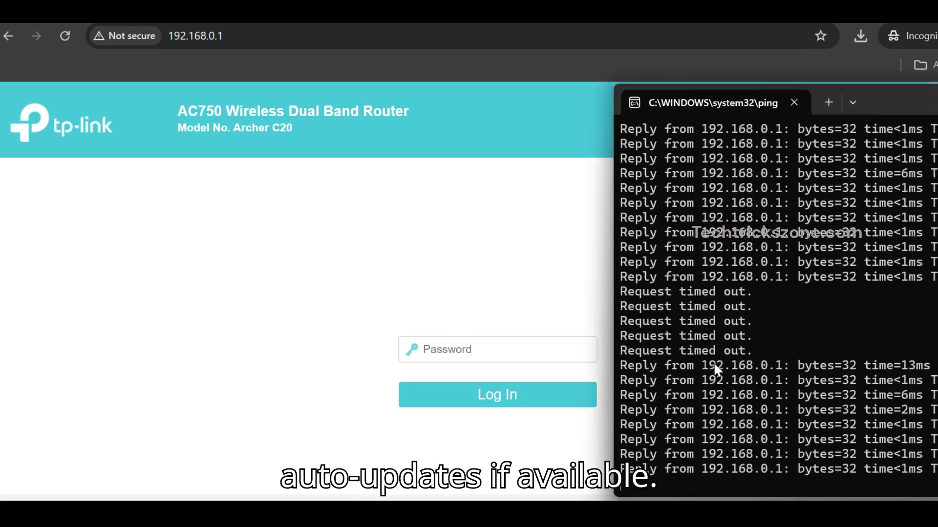
left_click(475, 355)
type("••••")
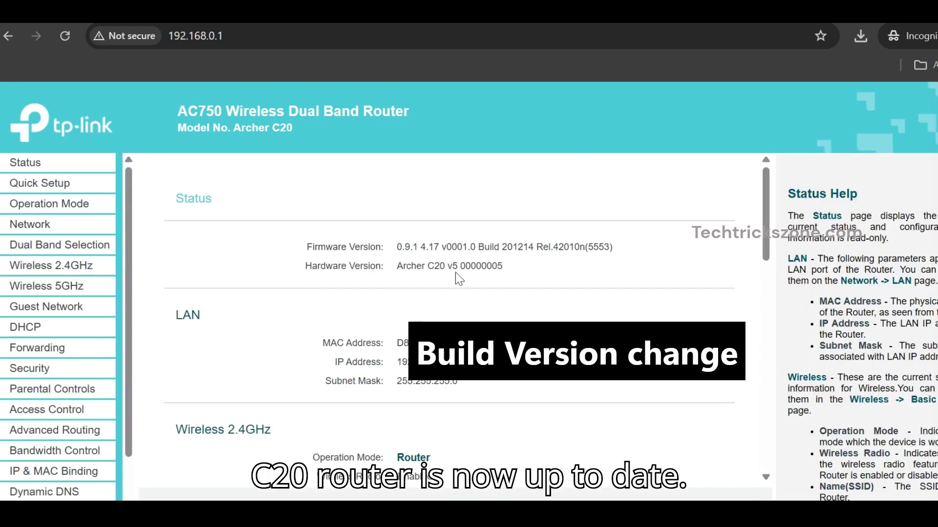
left_click_drag(400, 267, 525, 267)
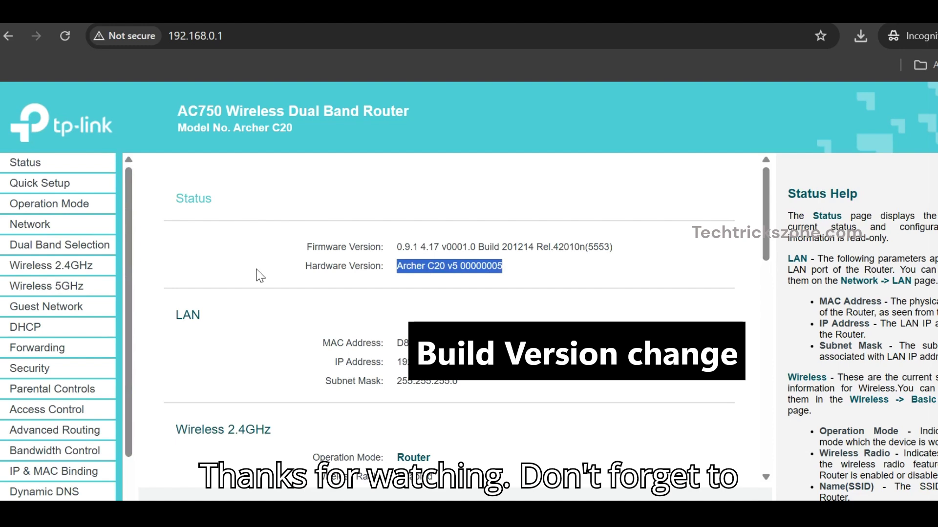
left_click(20, 206)
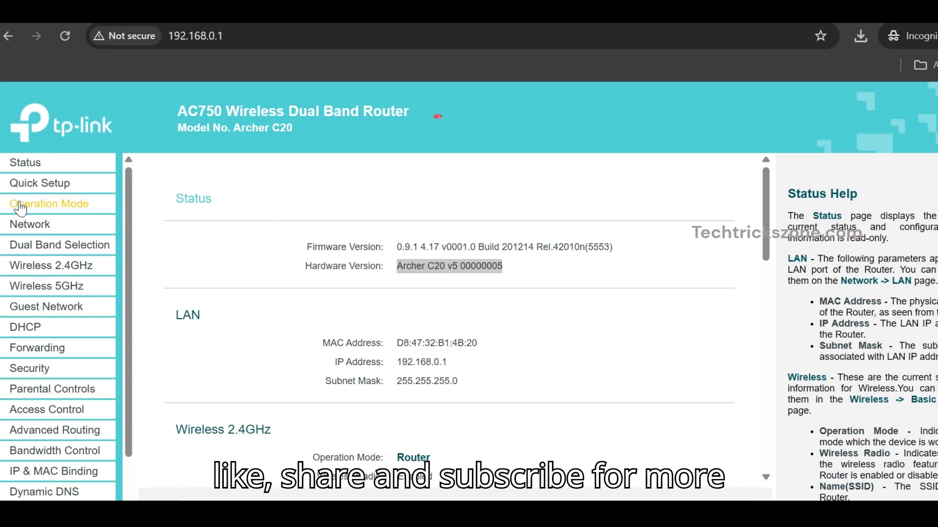
scroll(94, 335, "down", 1)
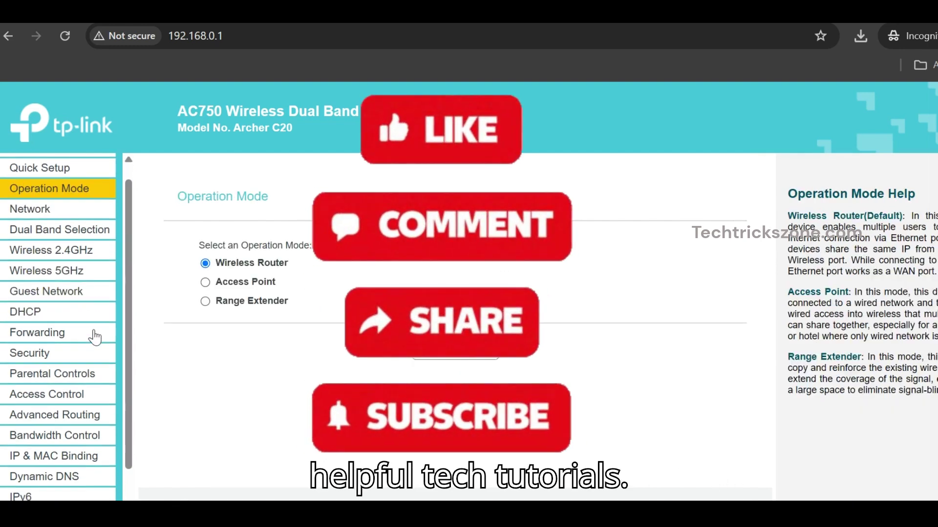